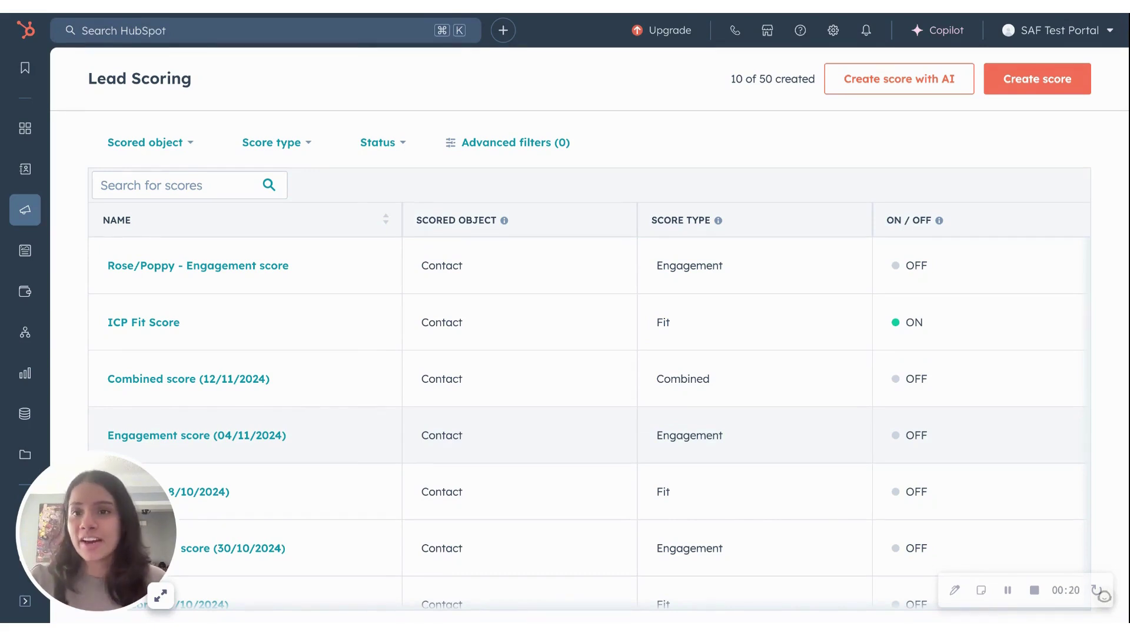
- Create an AI contact engagement score starting at Marketing Qualified Lead with a 30-day timeframe
{"action": "left_click", "coordinate": [890, 80]}
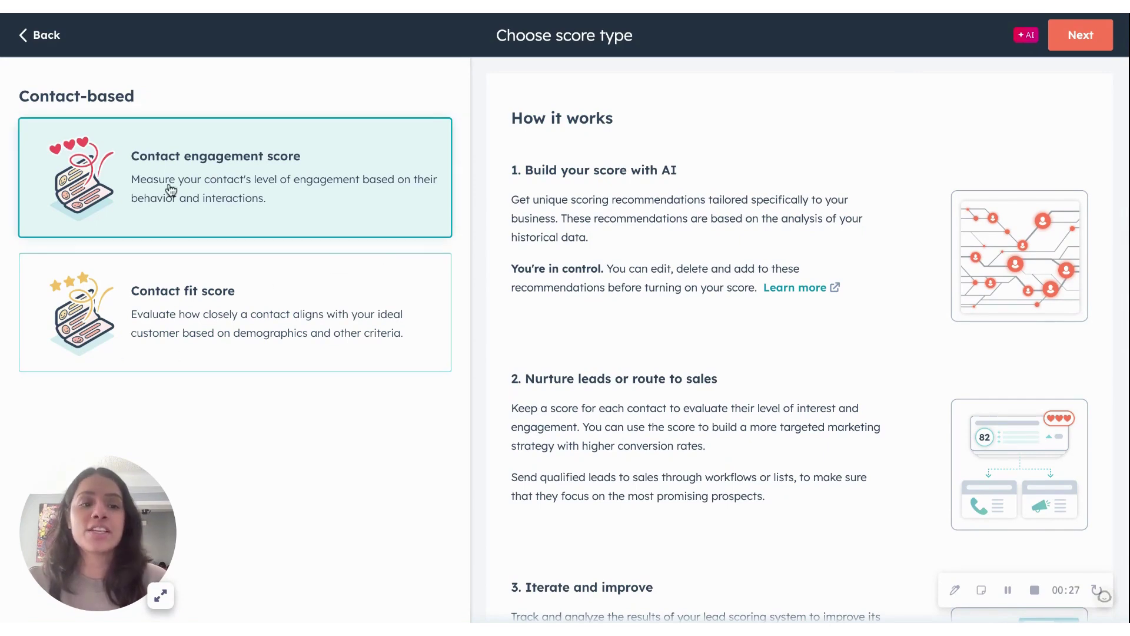
{"action": "left_click", "coordinate": [1081, 37]}
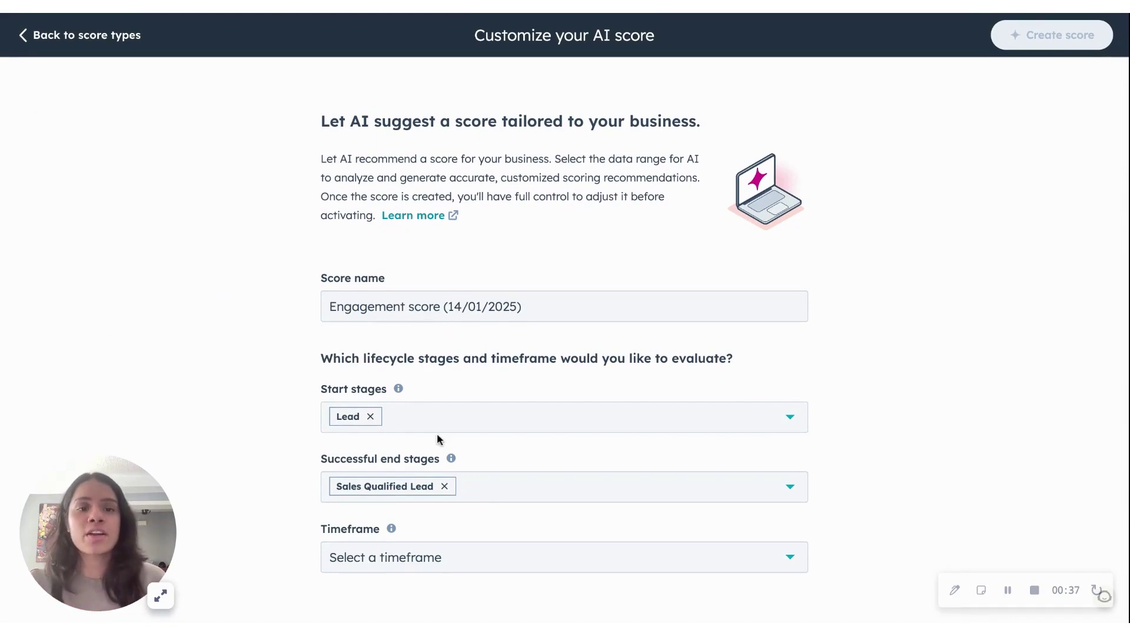
{"action": "left_click", "coordinate": [371, 416]}
{"action": "left_click", "coordinate": [374, 418]}
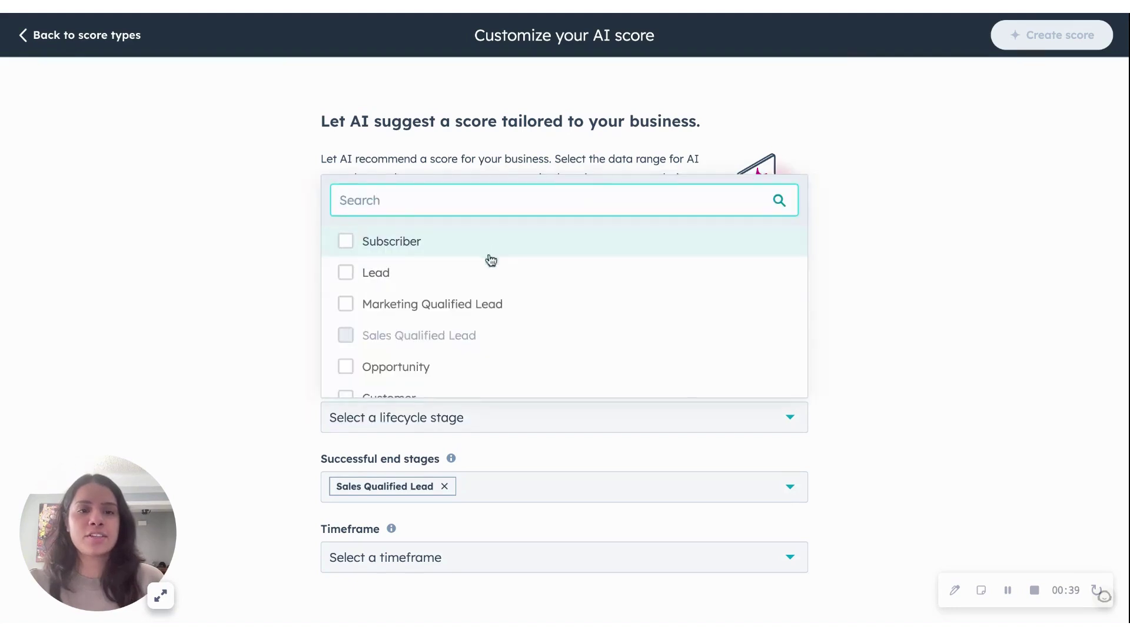
{"action": "left_click", "coordinate": [422, 303]}
{"action": "left_click", "coordinate": [225, 342]}
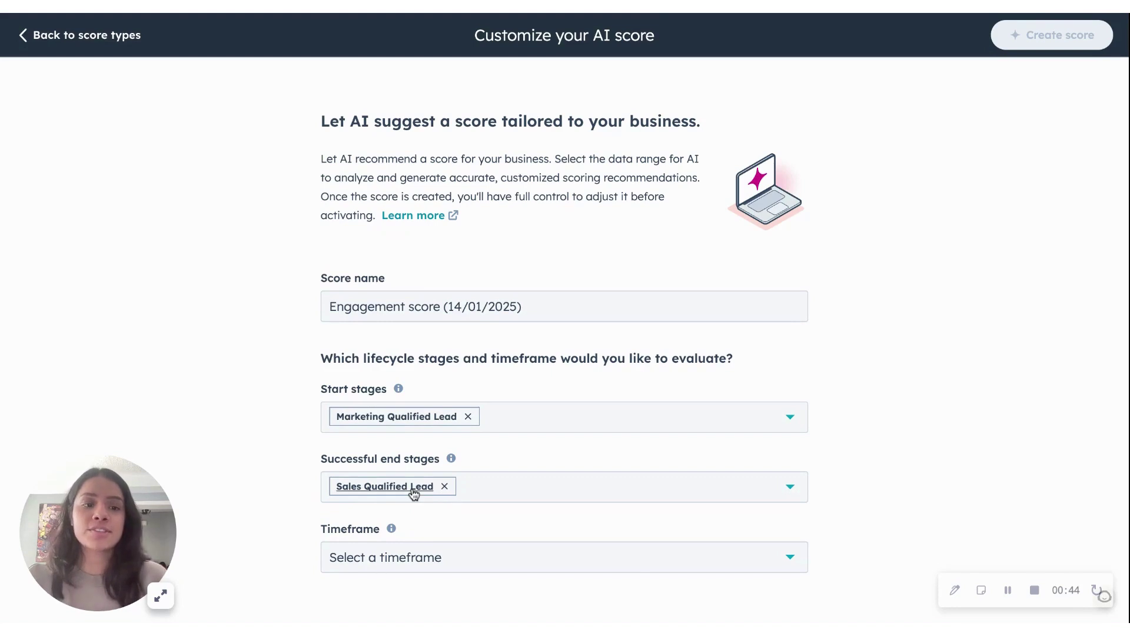
{"action": "left_click", "coordinate": [443, 559]}
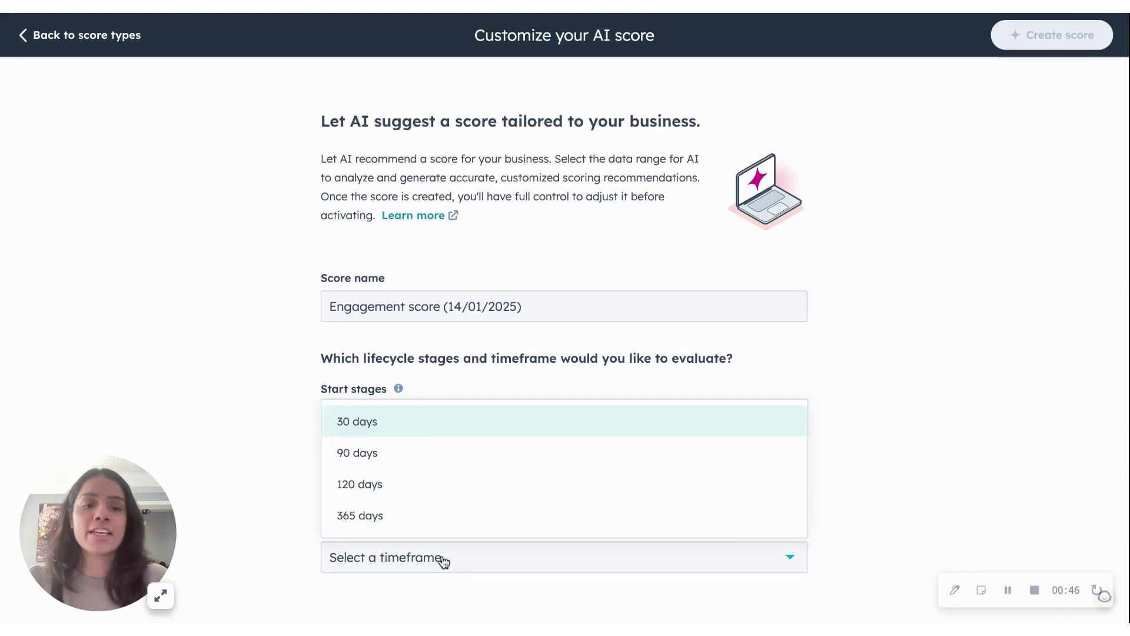
{"action": "left_click", "coordinate": [448, 433]}
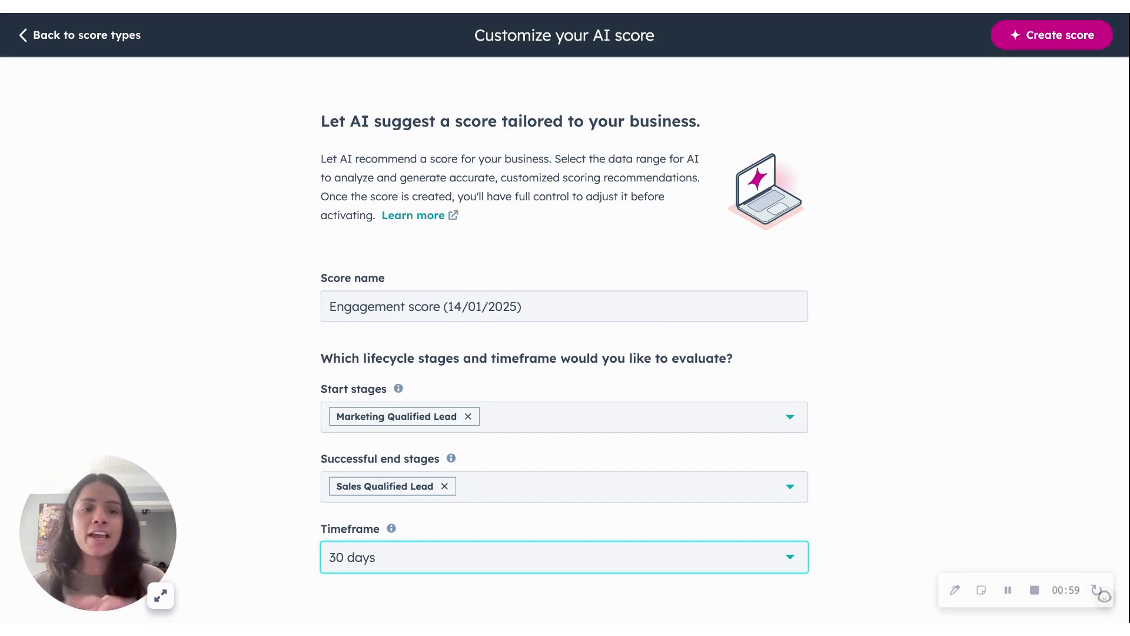
{"action": "left_click", "coordinate": [1080, 34]}
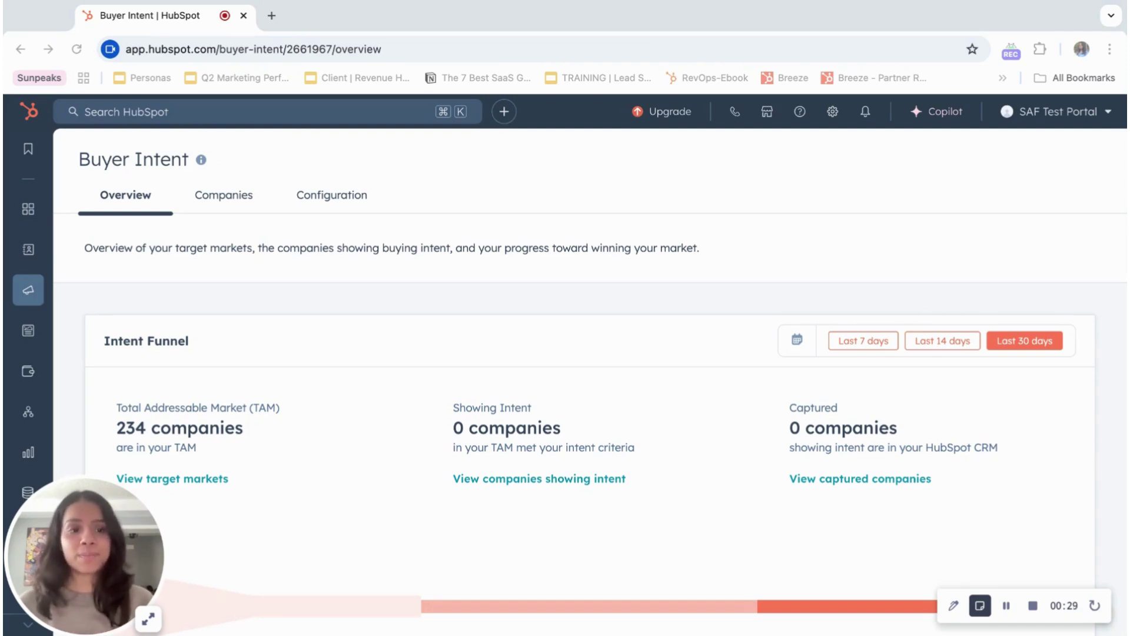
- Review the Companies showing buyer intent, then go to editing the target markets configuration
{"action": "left_click", "coordinate": [216, 211]}
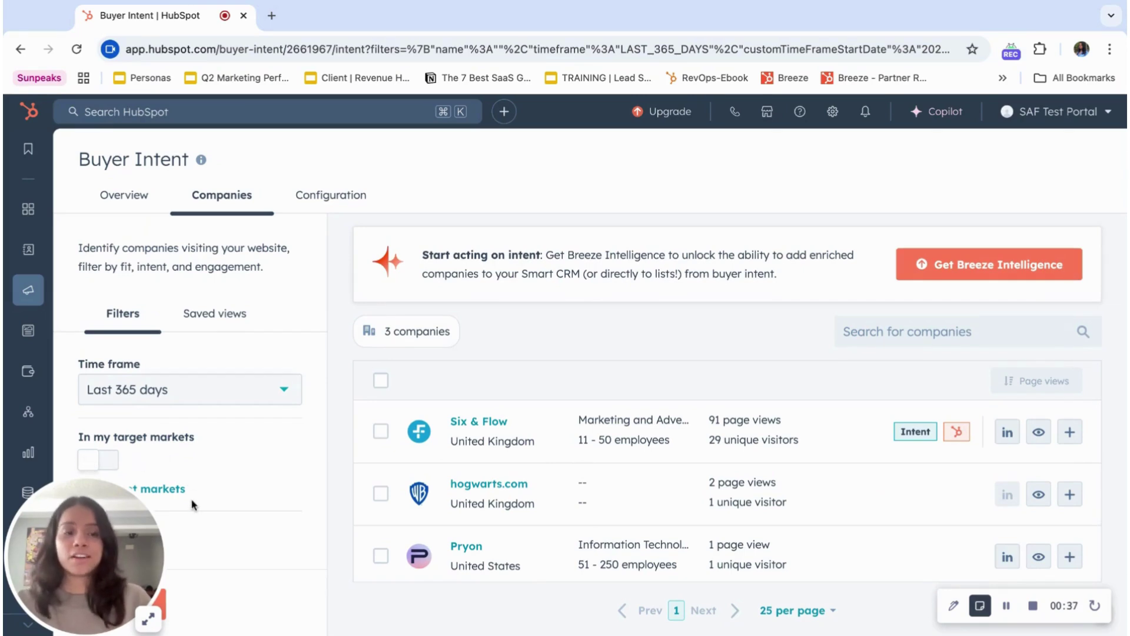
{"action": "left_click_drag", "start_coordinate": [121, 517], "coordinate": [294, 512]}
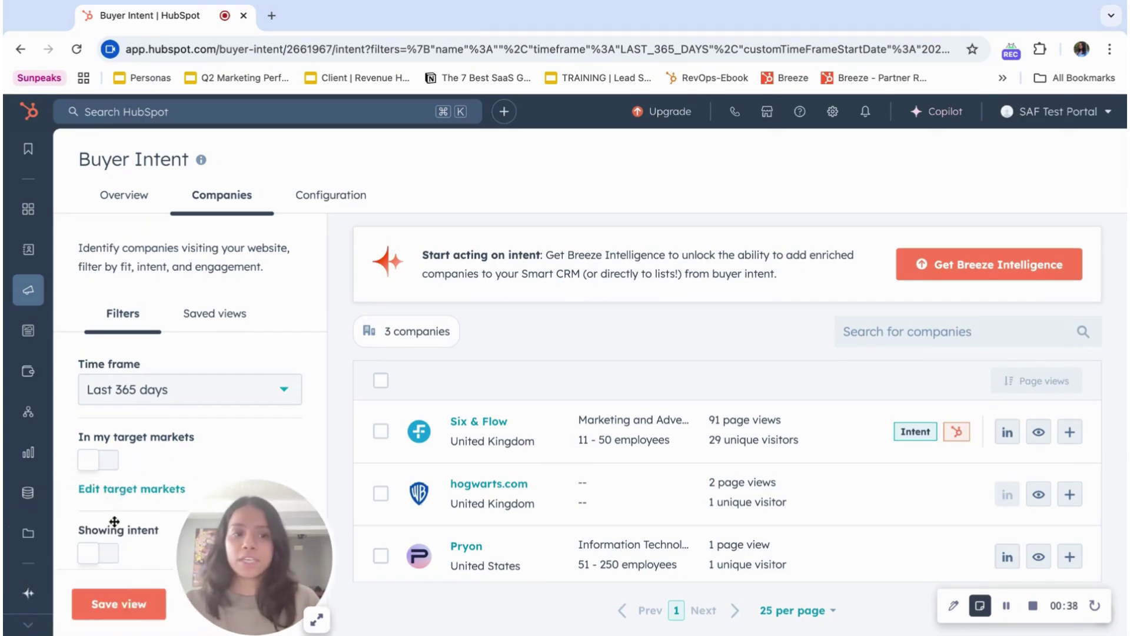
{"action": "left_click", "coordinate": [136, 492]}
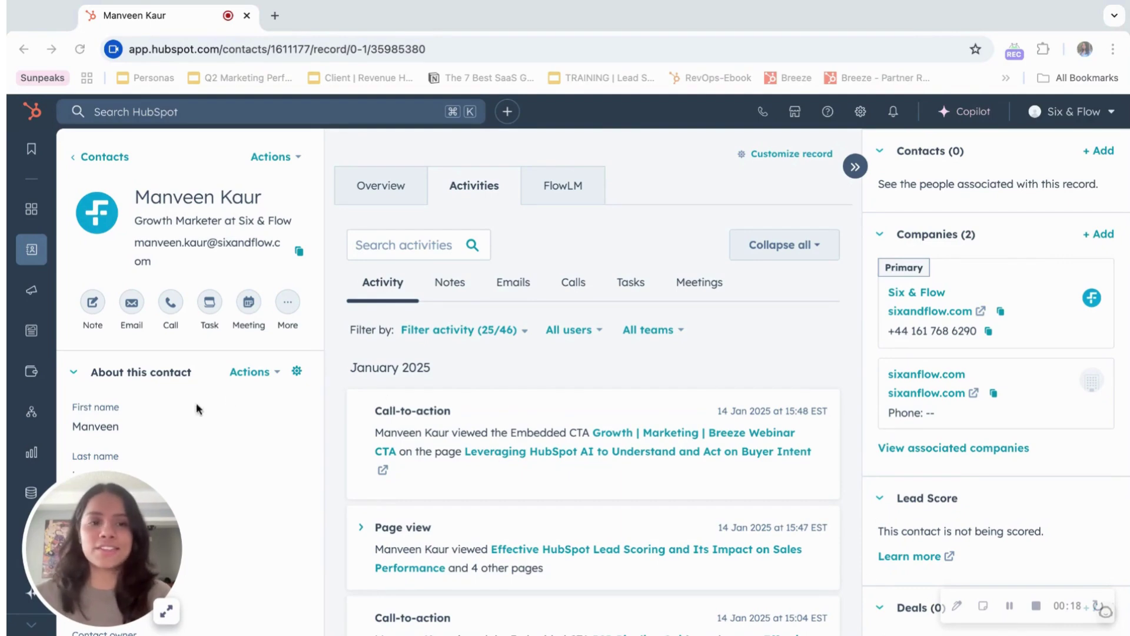
- Choose Enrich record from the contact's About this contact actions
{"action": "left_click", "coordinate": [250, 373]}
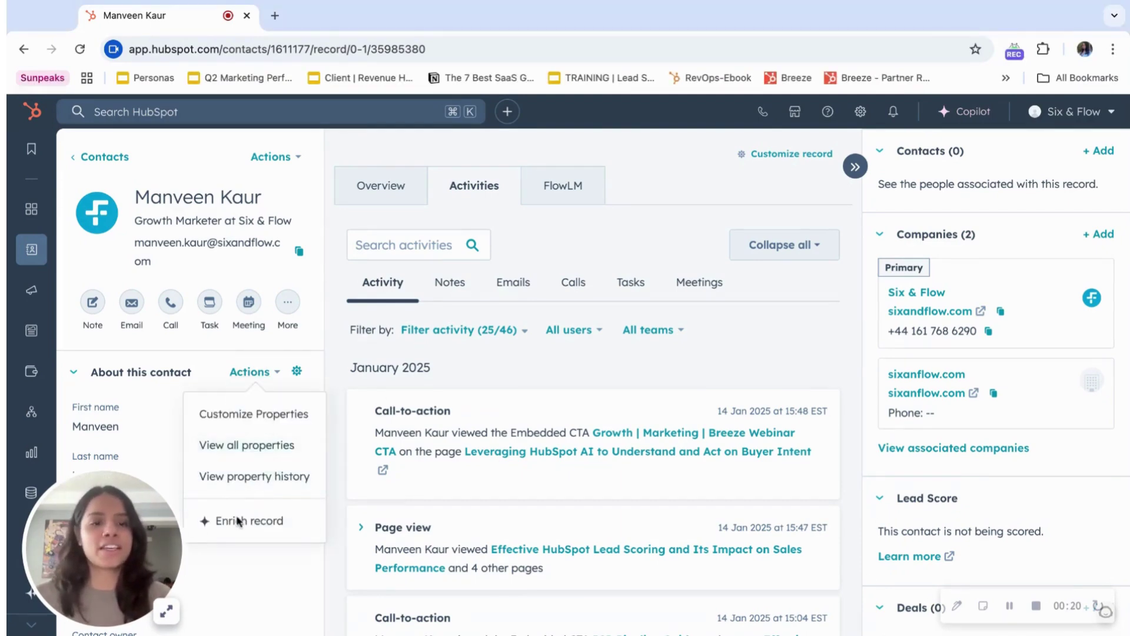
{"action": "left_click", "coordinate": [263, 518]}
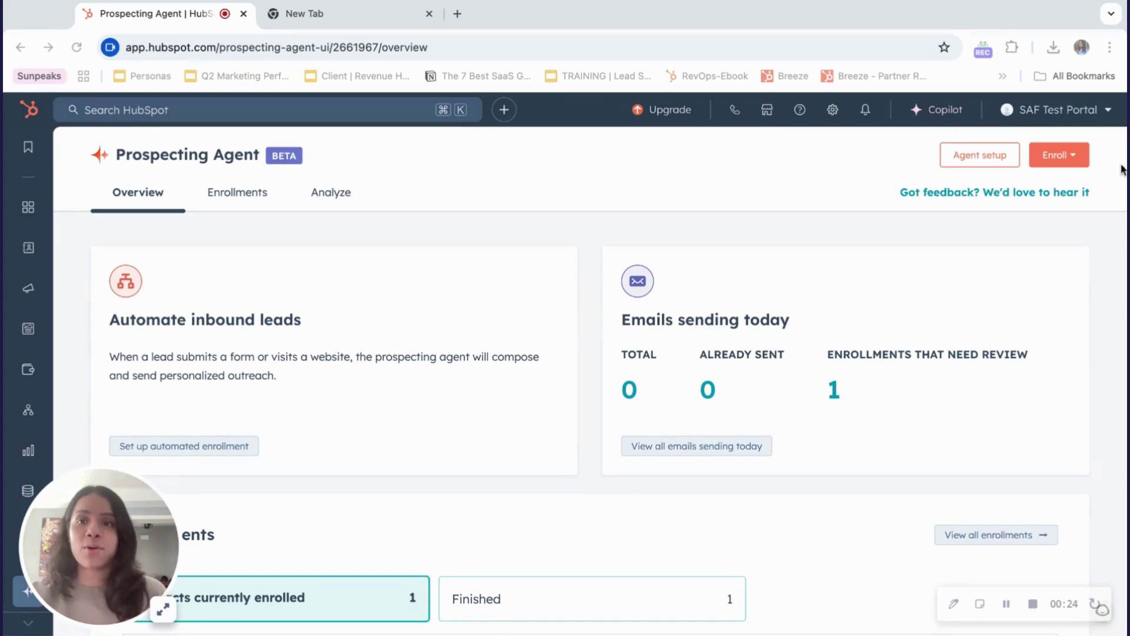
- Manually enroll one selected contact in the Prospecting Agent and view its Enrollments list
{"action": "left_click", "coordinate": [1057, 156]}
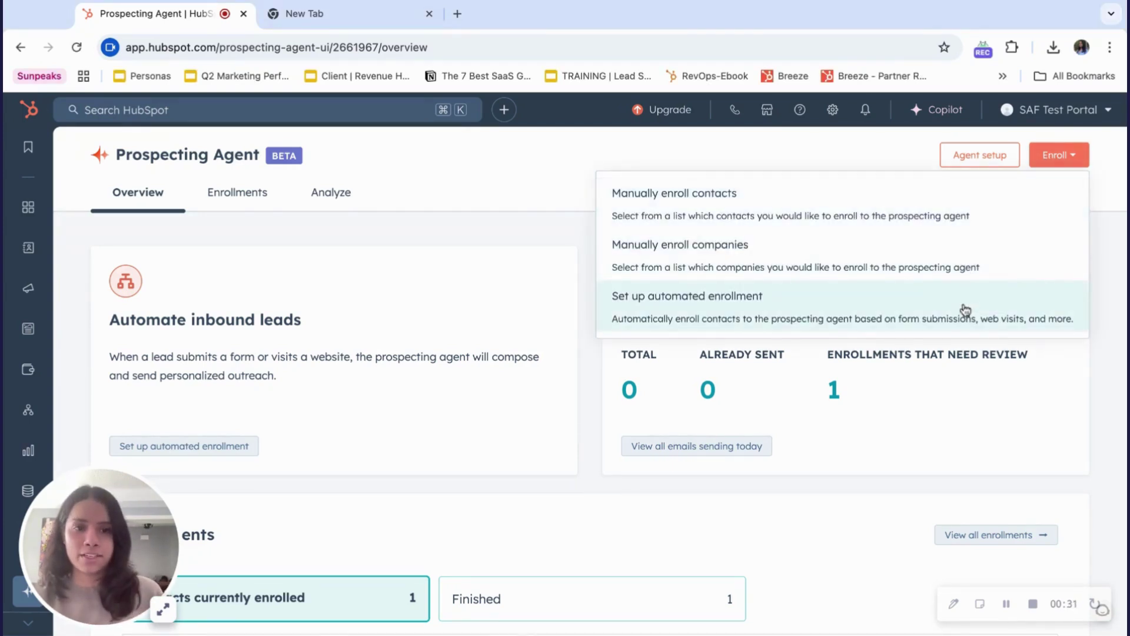
{"action": "left_click", "coordinate": [916, 203]}
{"action": "scroll", "coordinate": [395, 335], "scroll_direction": "down", "scroll_amount": 3}
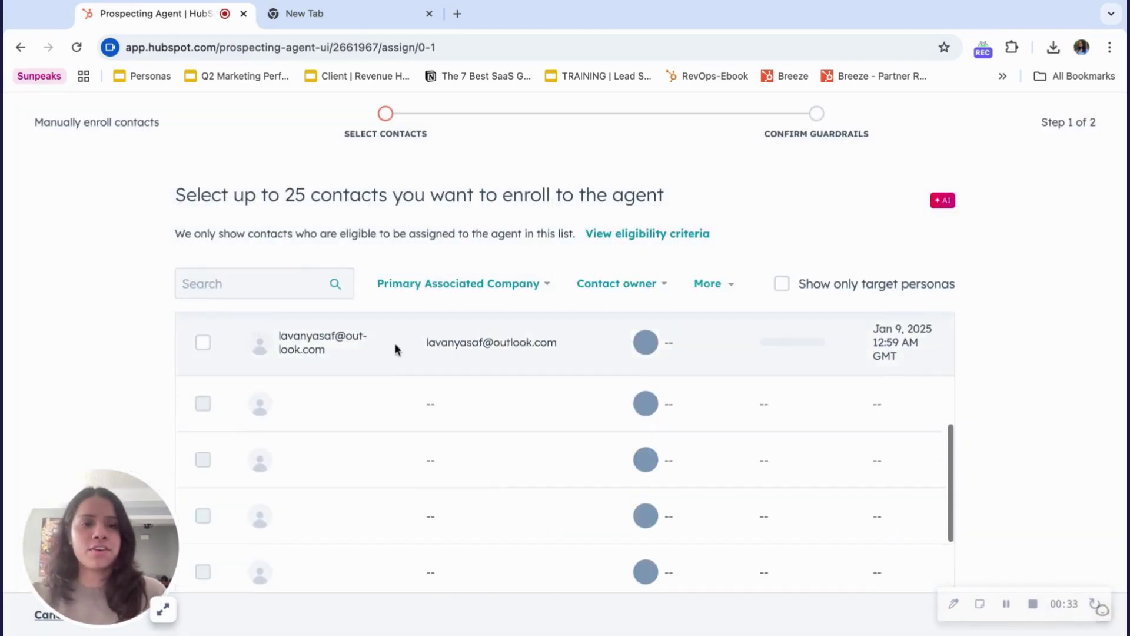
{"action": "scroll", "coordinate": [395, 349], "scroll_direction": "down", "scroll_amount": 2}
{"action": "left_click", "coordinate": [202, 444]}
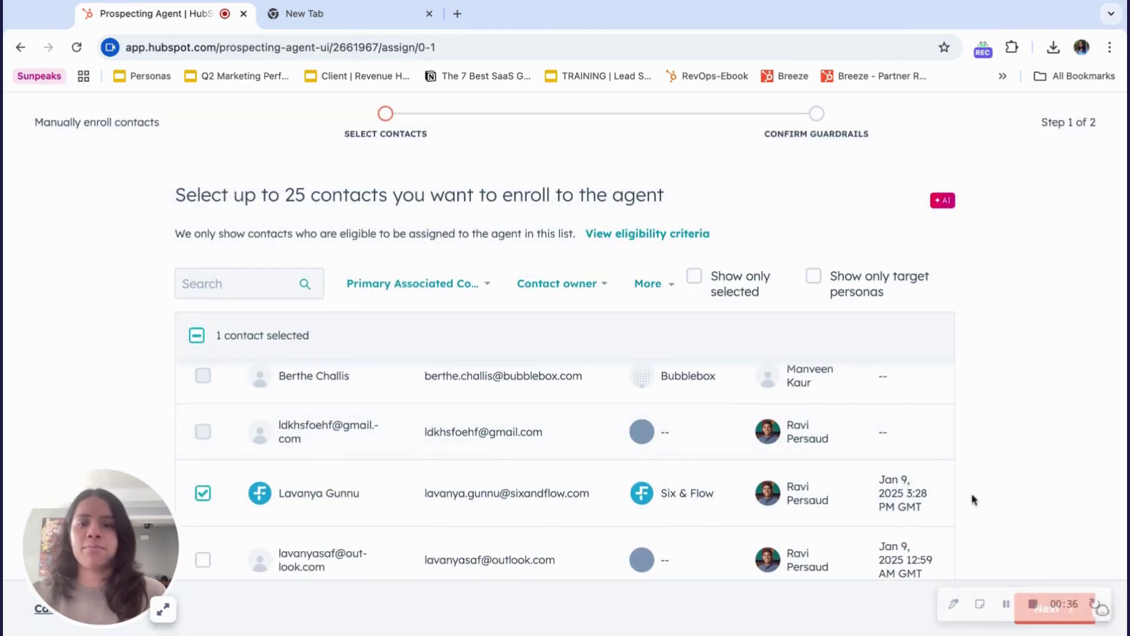
{"action": "left_click", "coordinate": [1047, 612]}
{"action": "scroll", "coordinate": [1024, 624], "scroll_direction": "down", "scroll_amount": 3}
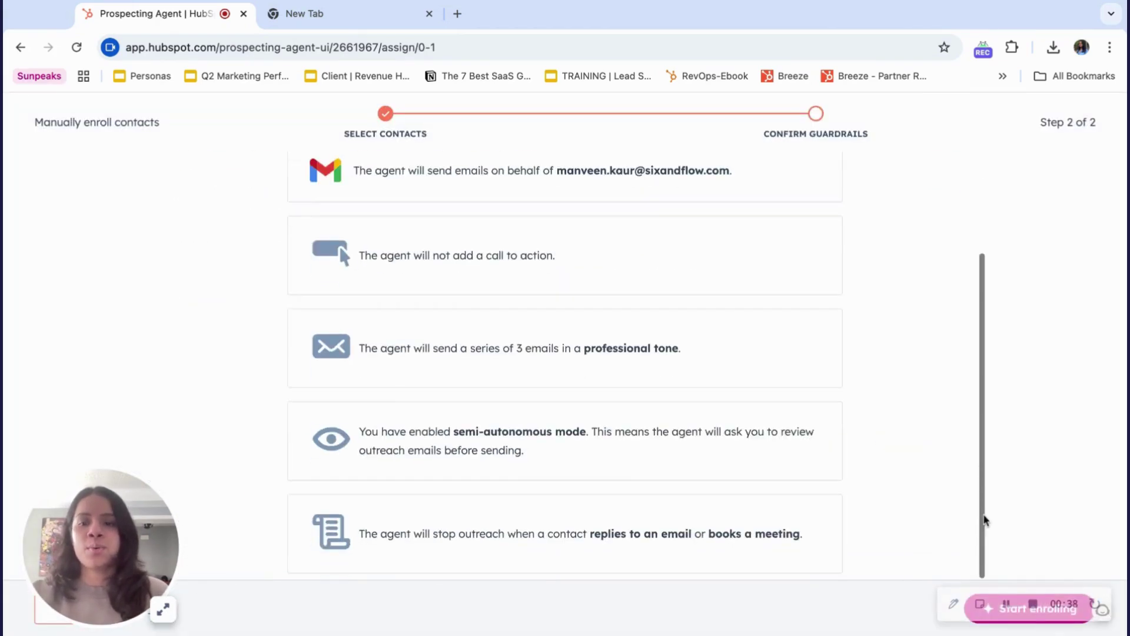
{"action": "left_click", "coordinate": [1025, 628]}
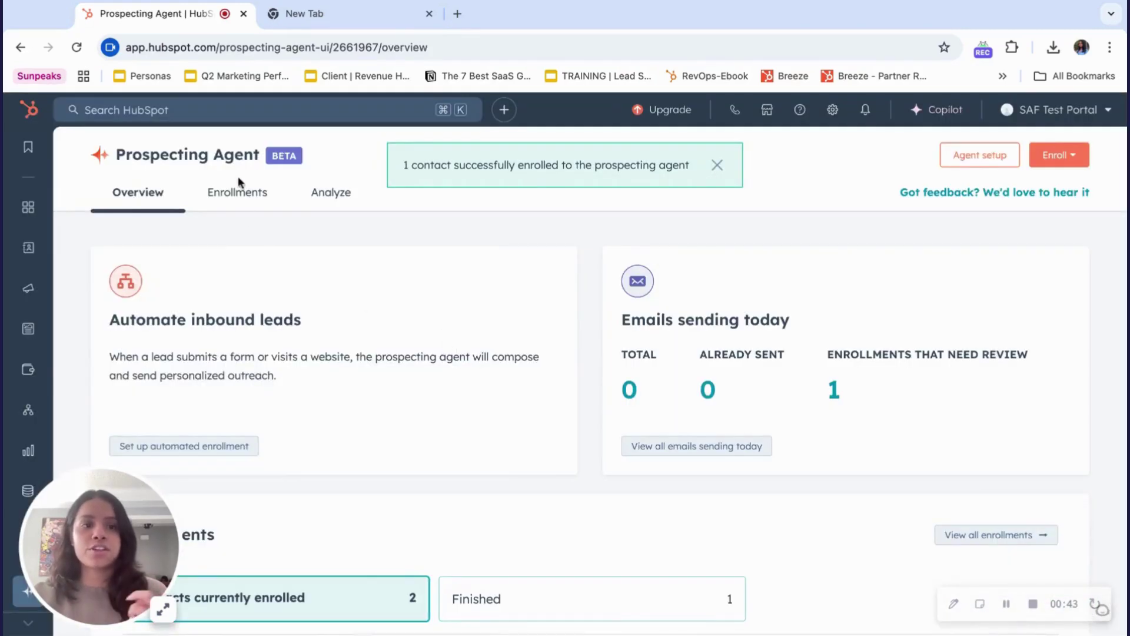
{"action": "left_click", "coordinate": [238, 207]}
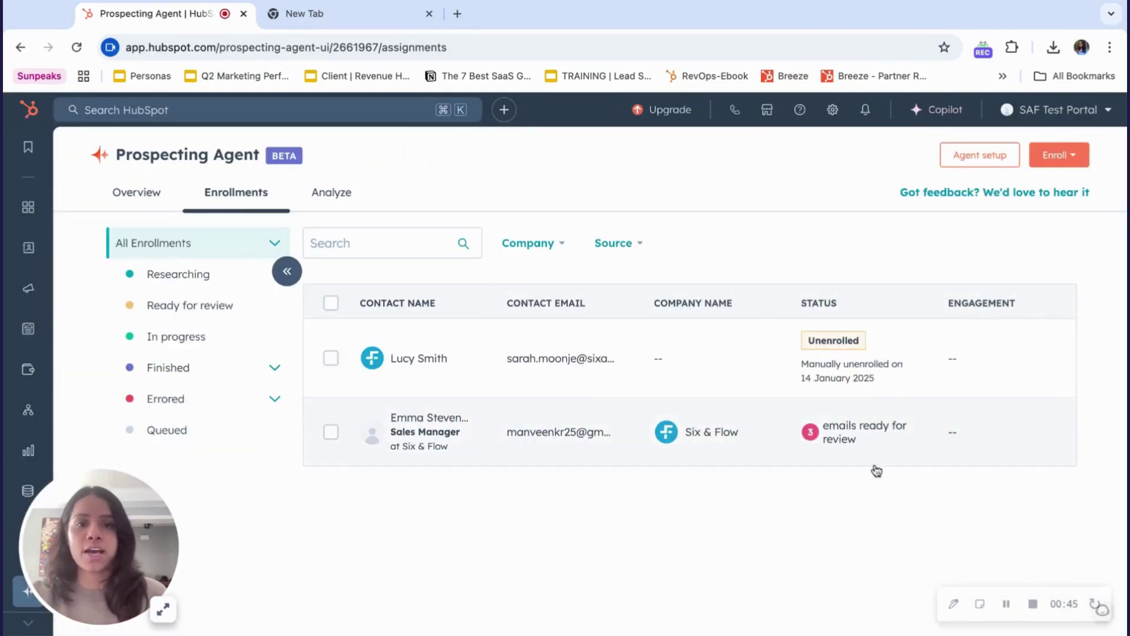
- Reload the page and open the new contact's three drafted outreach emails for review
{"action": "left_click", "coordinate": [76, 47]}
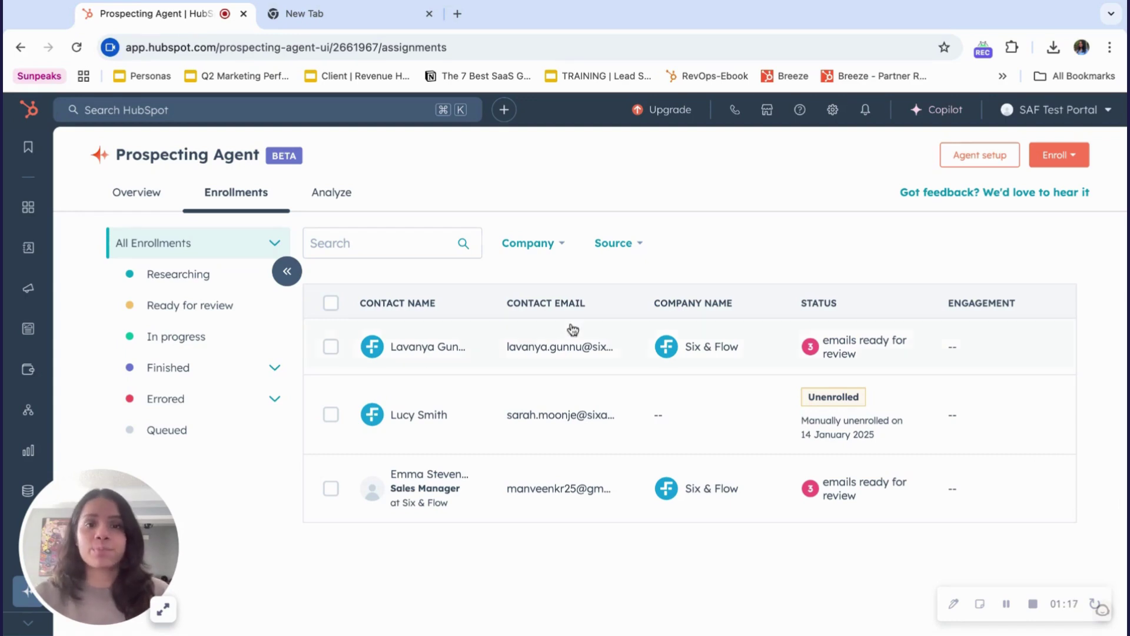
{"action": "left_click", "coordinate": [439, 347]}
{"action": "scroll", "coordinate": [823, 464], "scroll_direction": "down", "scroll_amount": 6}
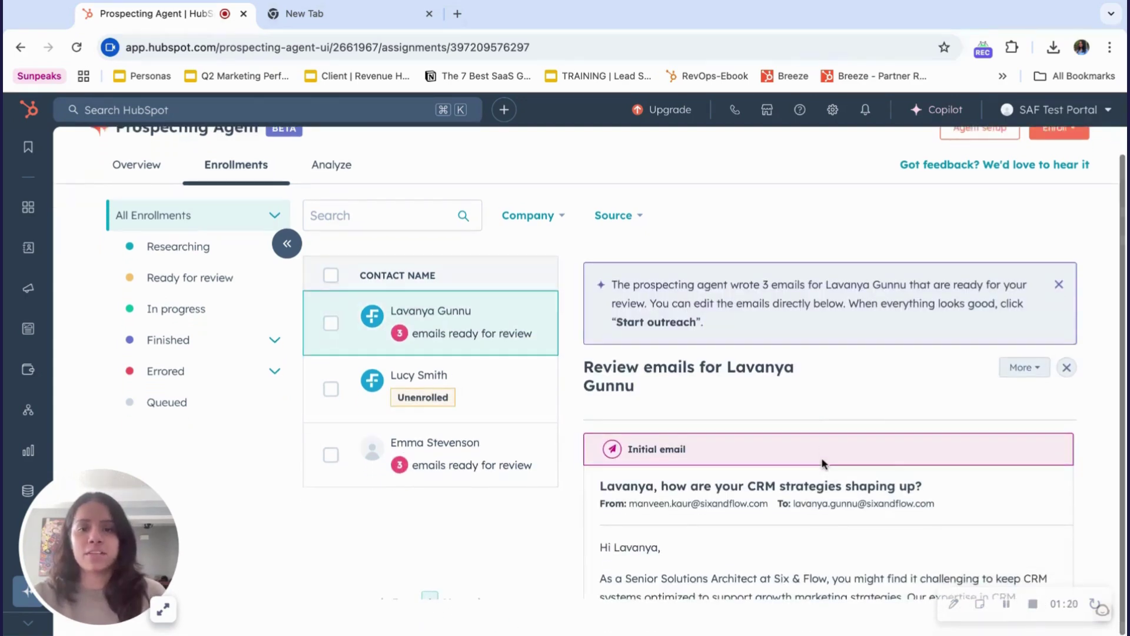
{"action": "scroll", "coordinate": [816, 506], "scroll_direction": "up", "scroll_amount": 2}
{"action": "scroll", "coordinate": [816, 508], "scroll_direction": "up", "scroll_amount": 1}
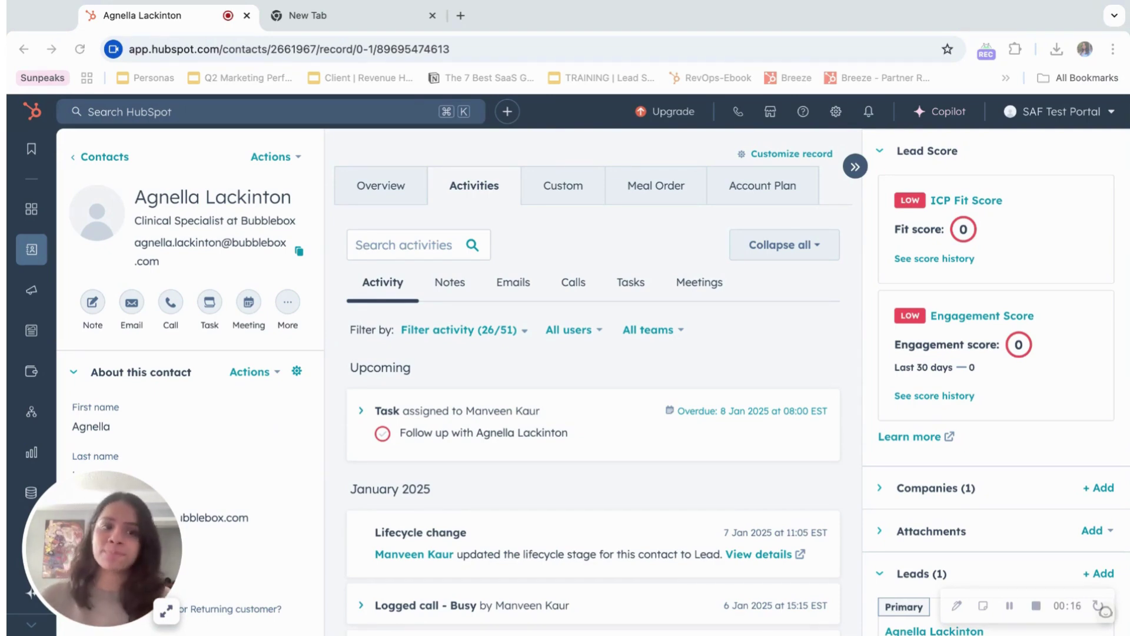
- Open Breeze Copilot from the top navigation beside the contact record
{"action": "left_click", "coordinate": [943, 114]}
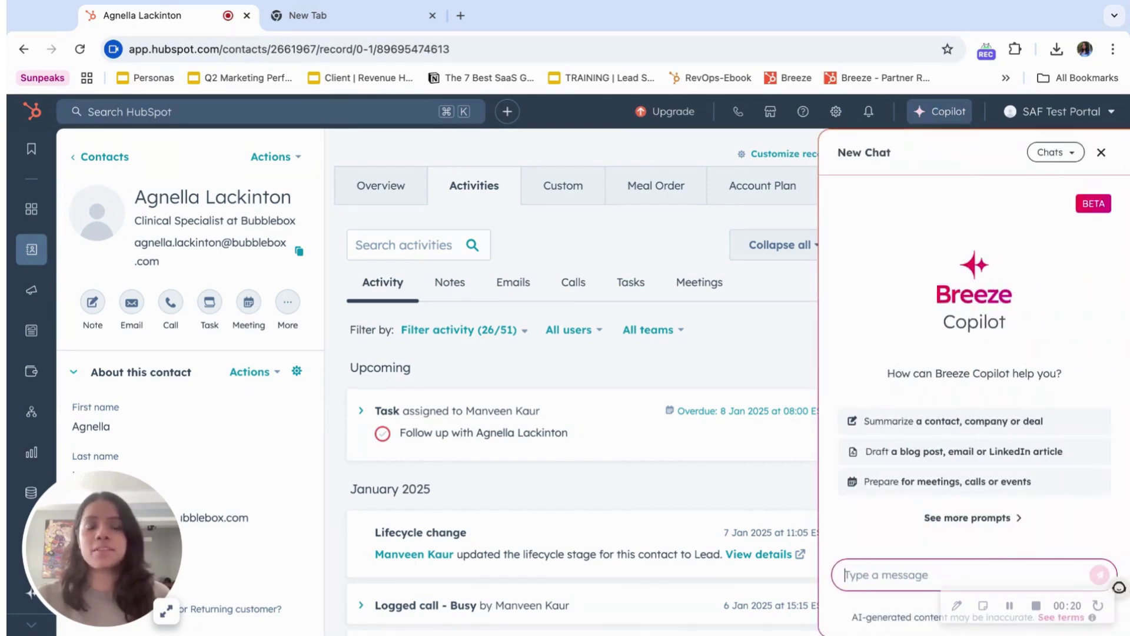
- Send Copilot a 'Prepare for meeting with contact' request for the searched contact
{"action": "left_click", "coordinate": [917, 485]}
{"action": "left_click", "coordinate": [955, 531]}
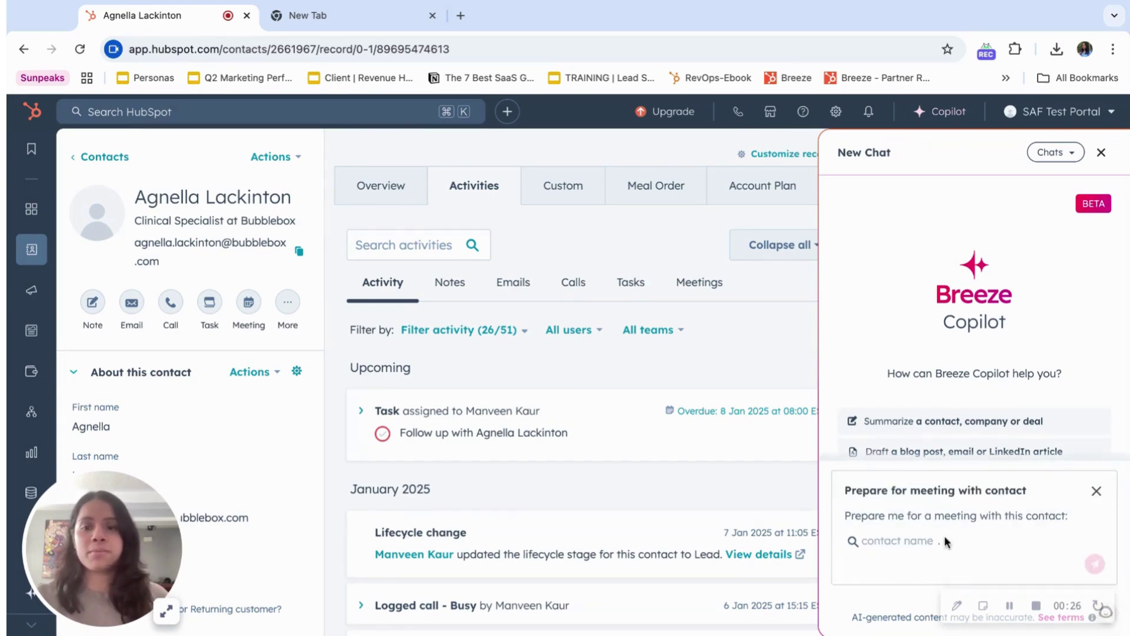
{"action": "type", "text": "ag"}
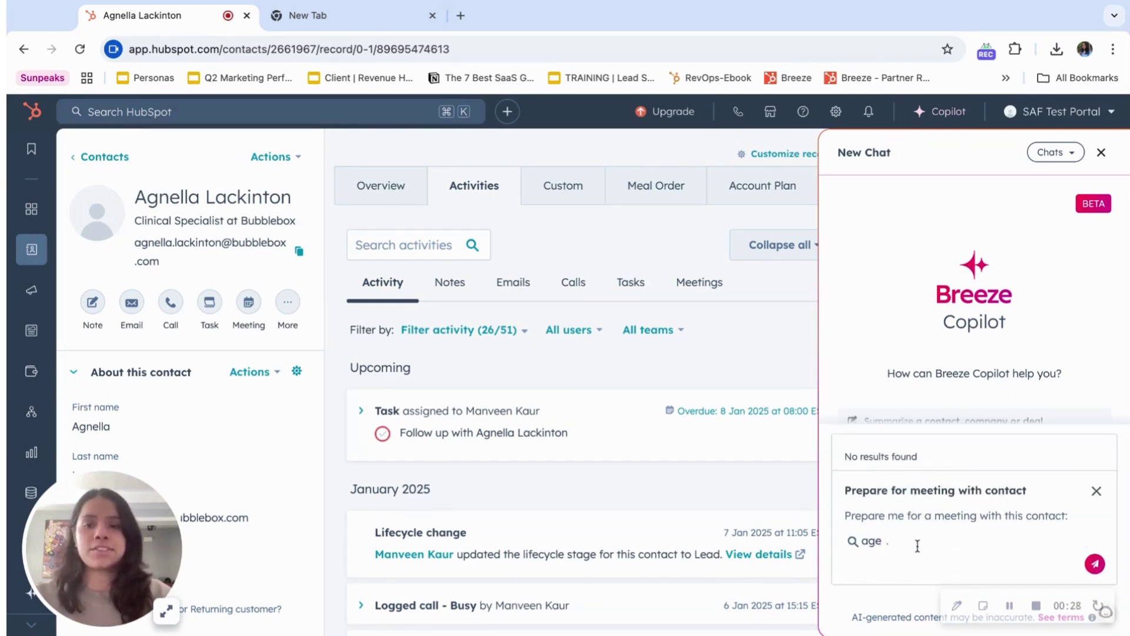
{"action": "type", "text": "n"}
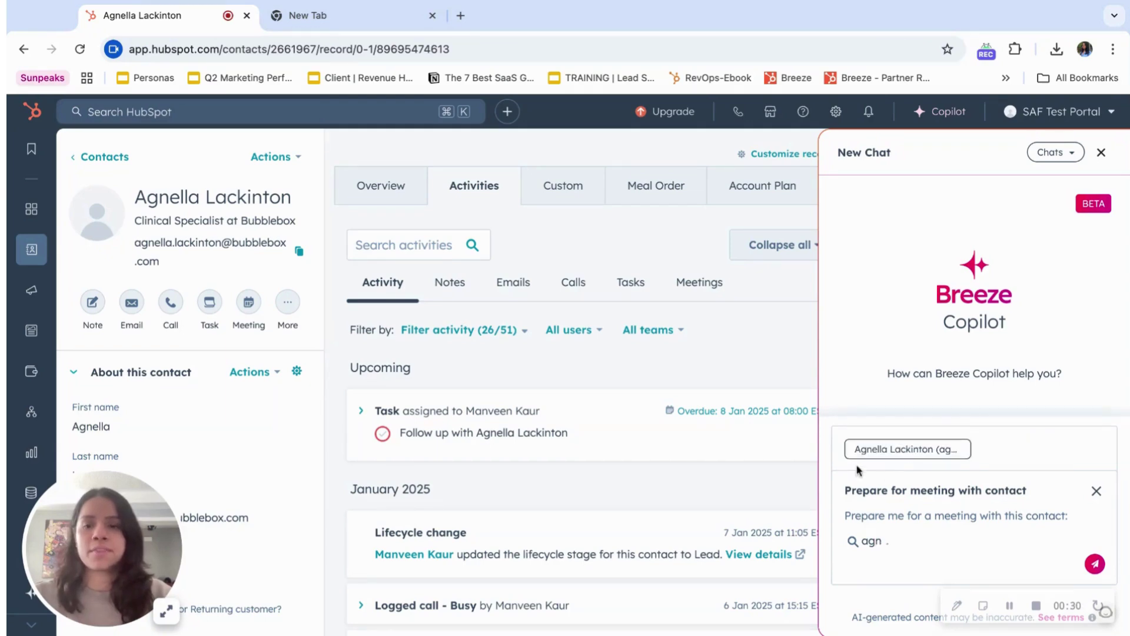
{"action": "left_click", "coordinate": [878, 456]}
{"action": "left_click", "coordinate": [1095, 563]}
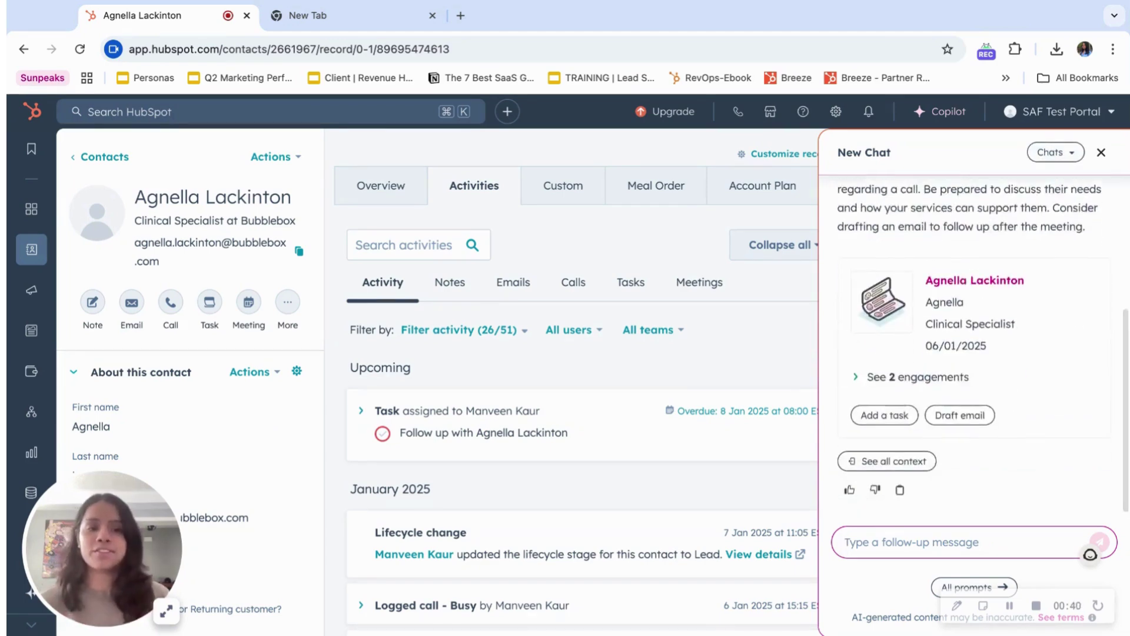
- Review Copilot's meeting-prep answer, highlighting the contact's job title
{"action": "scroll", "coordinate": [991, 339], "scroll_direction": "up", "scroll_amount": 3}
{"action": "scroll", "coordinate": [991, 339], "scroll_direction": "up", "scroll_amount": 1}
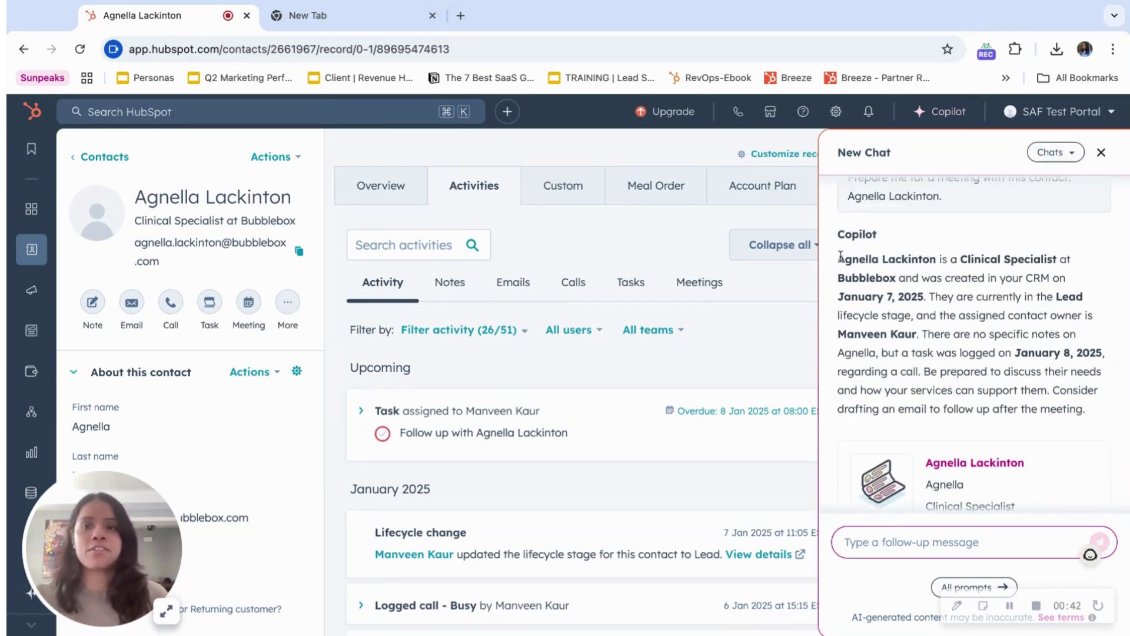
{"action": "left_click_drag", "start_coordinate": [939, 259], "coordinate": [840, 259]}
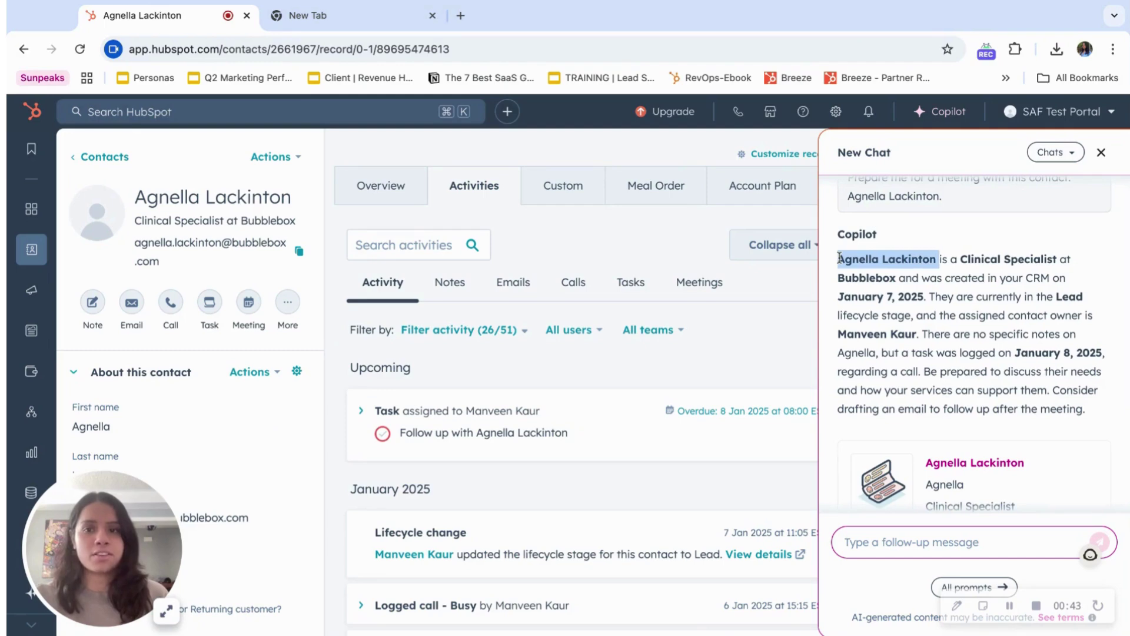
{"action": "double_click", "coordinate": [961, 259]}
{"action": "key", "text": "shift+Right"}
{"action": "key", "text": "shift+Right"}
{"action": "key", "text": "shift+Right"}
{"action": "key", "text": "shift+Right"}
{"action": "key", "text": "shift+Right"}
{"action": "key", "text": "shift+Right"}
{"action": "key", "text": "shift+Right"}
{"action": "key", "text": "shift+Right"}
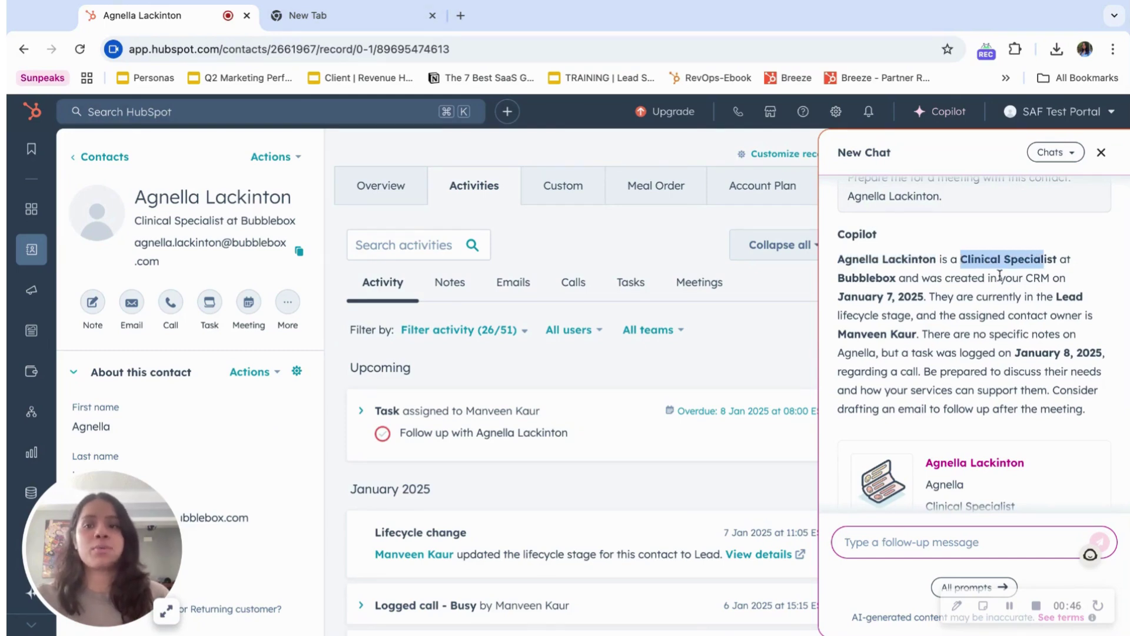
{"action": "left_click", "coordinate": [944, 278]}
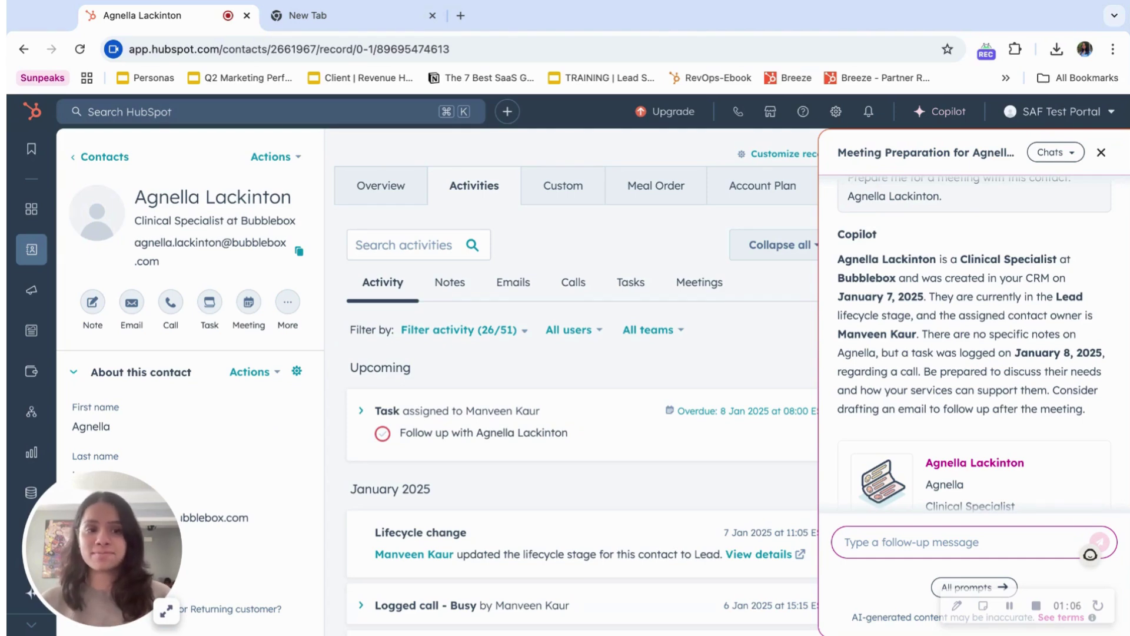
{"action": "left_click", "coordinate": [1037, 605]}
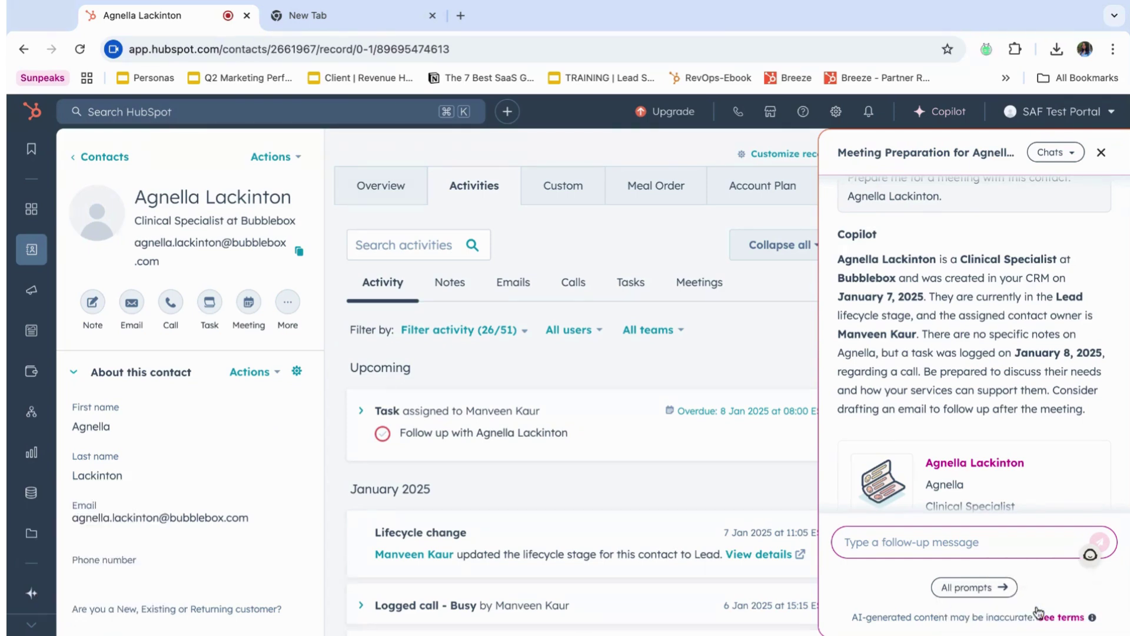